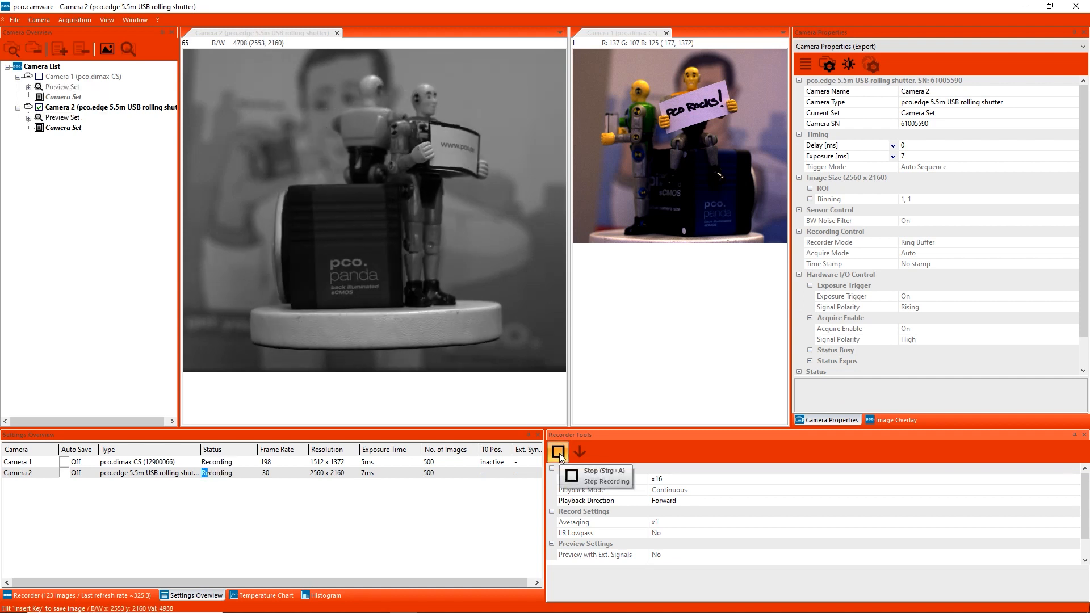
# Stop the running recording and set Camera 2's trigger mode to Soft Trigger
pyautogui.click(558, 452)
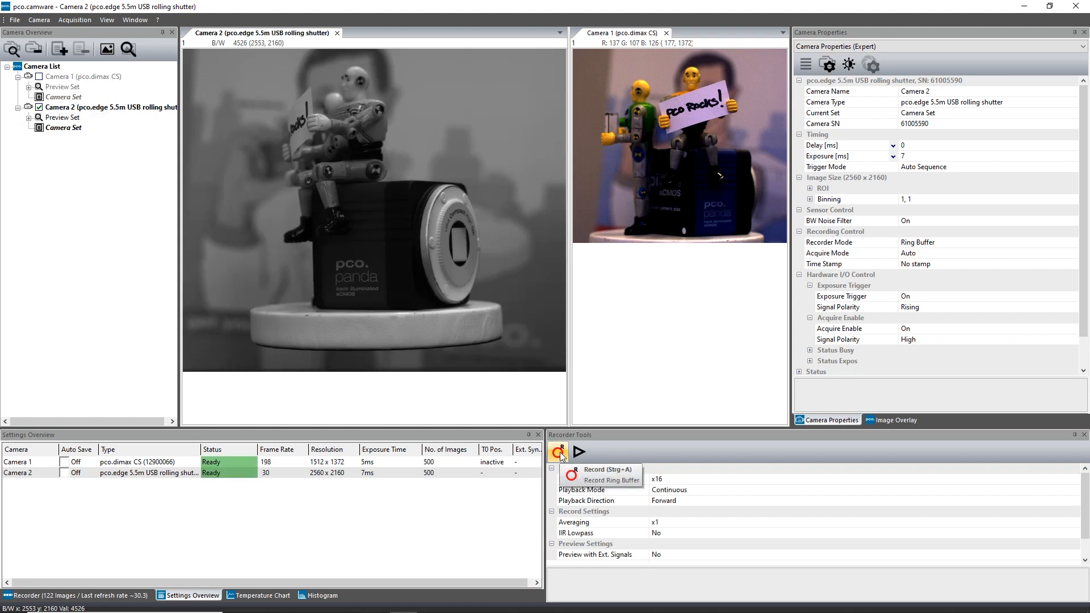
pyautogui.click(1075, 169)
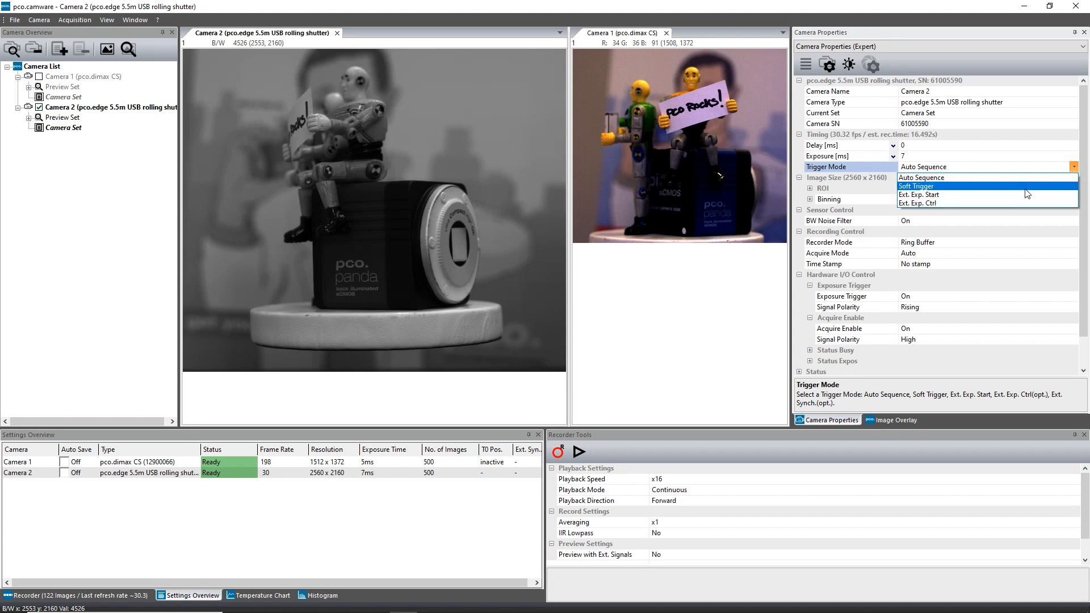
pyautogui.click(930, 187)
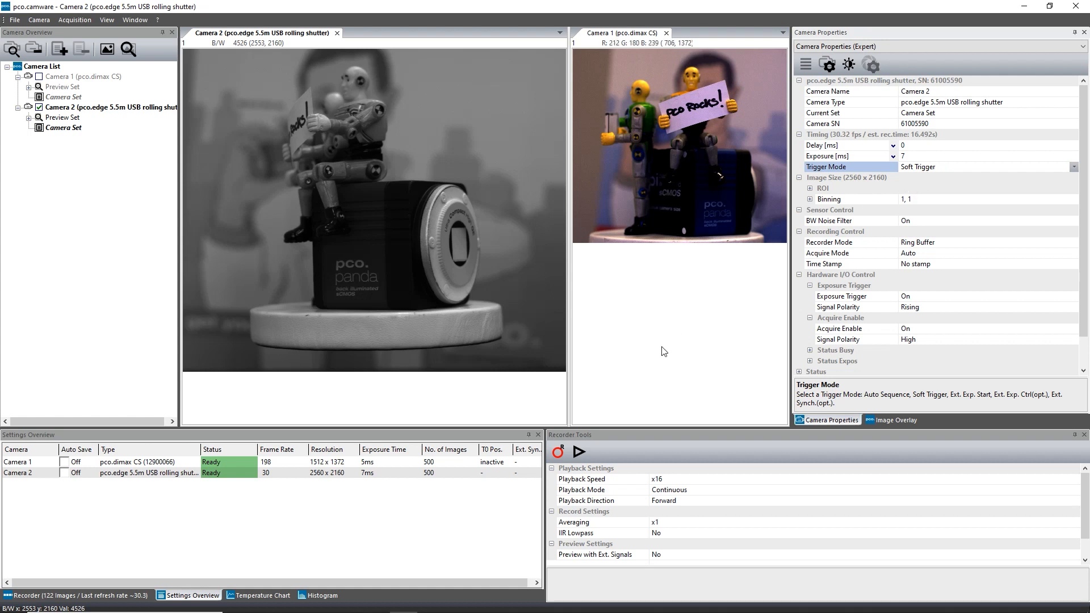
# Start a recording, send a series of software triggers to capture single images, and stop the recording
pyautogui.click(558, 453)
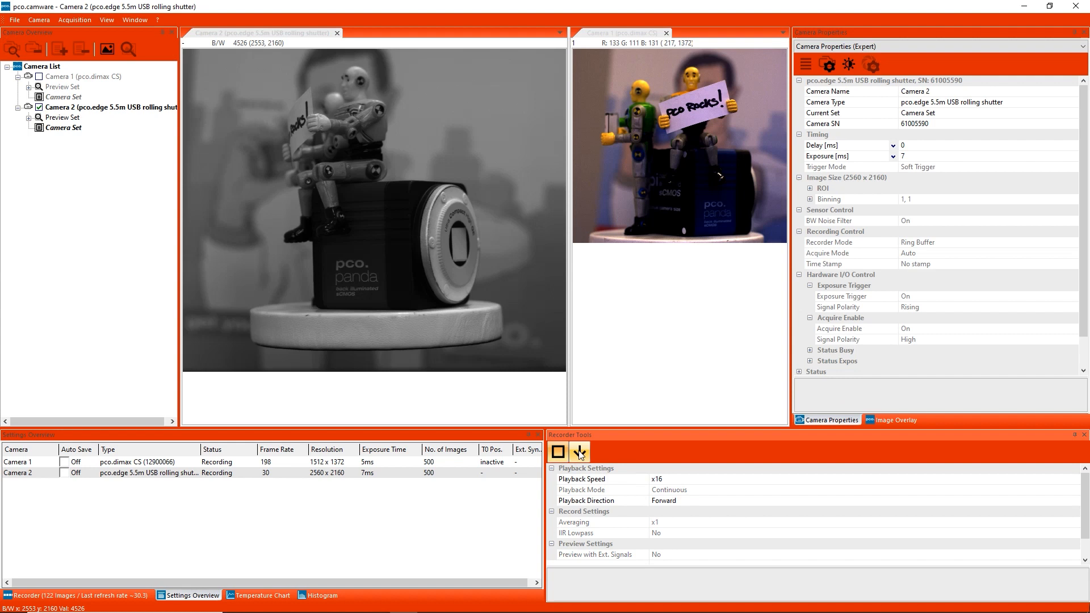
pyautogui.click(579, 453)
pyautogui.click(579, 453)
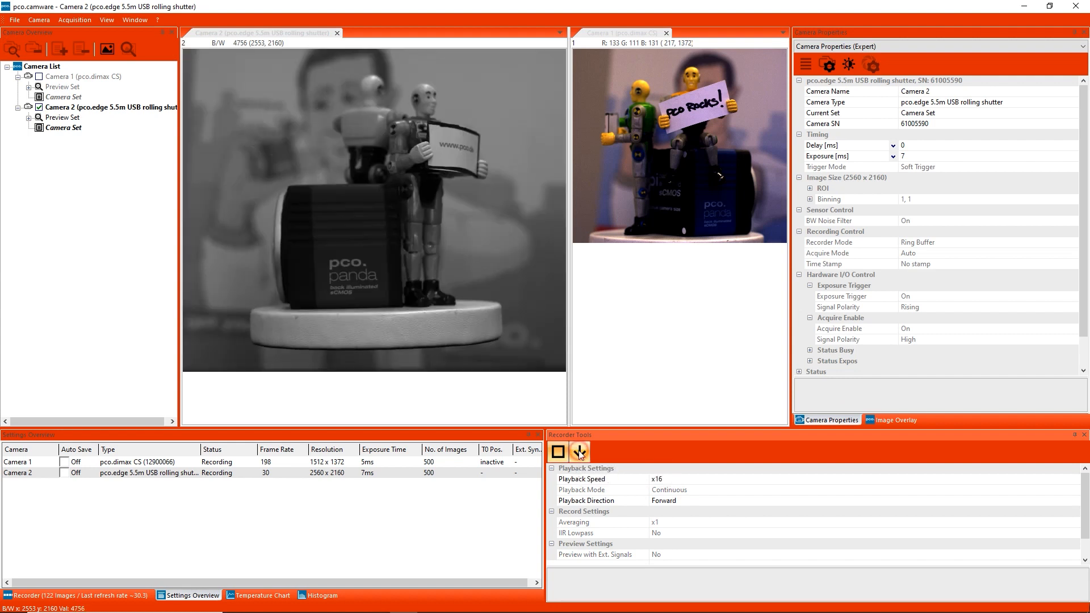
pyautogui.click(580, 454)
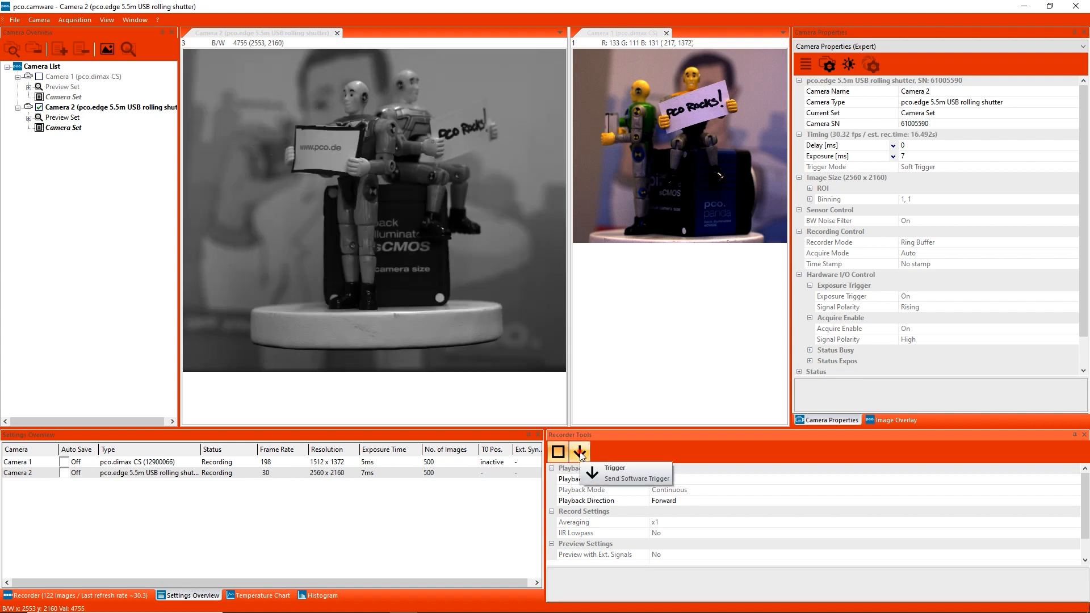
pyautogui.click(580, 454)
pyautogui.click(580, 454)
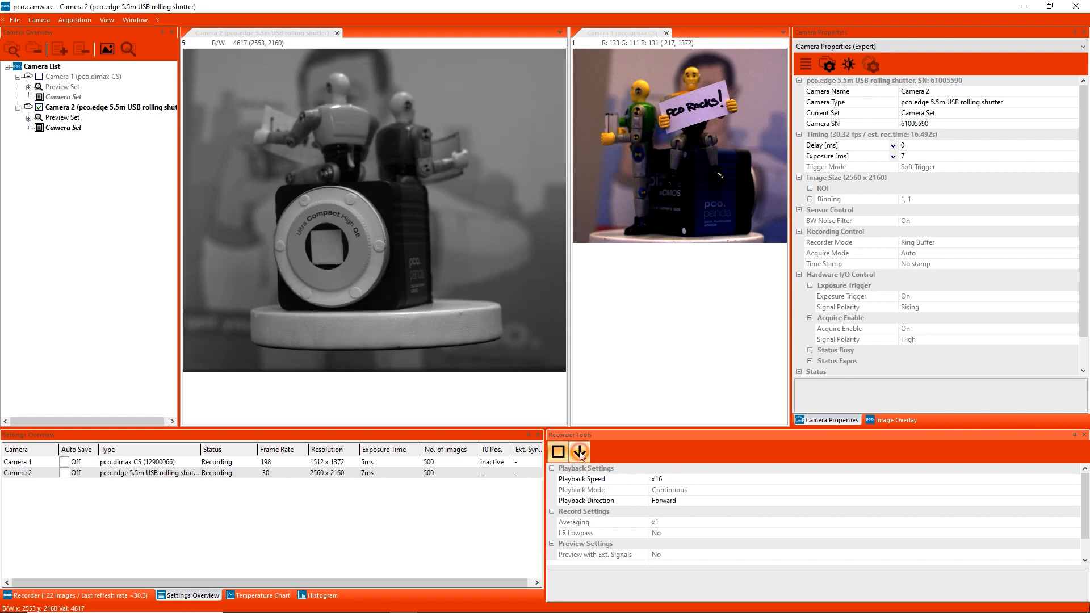
pyautogui.click(581, 453)
pyautogui.click(581, 454)
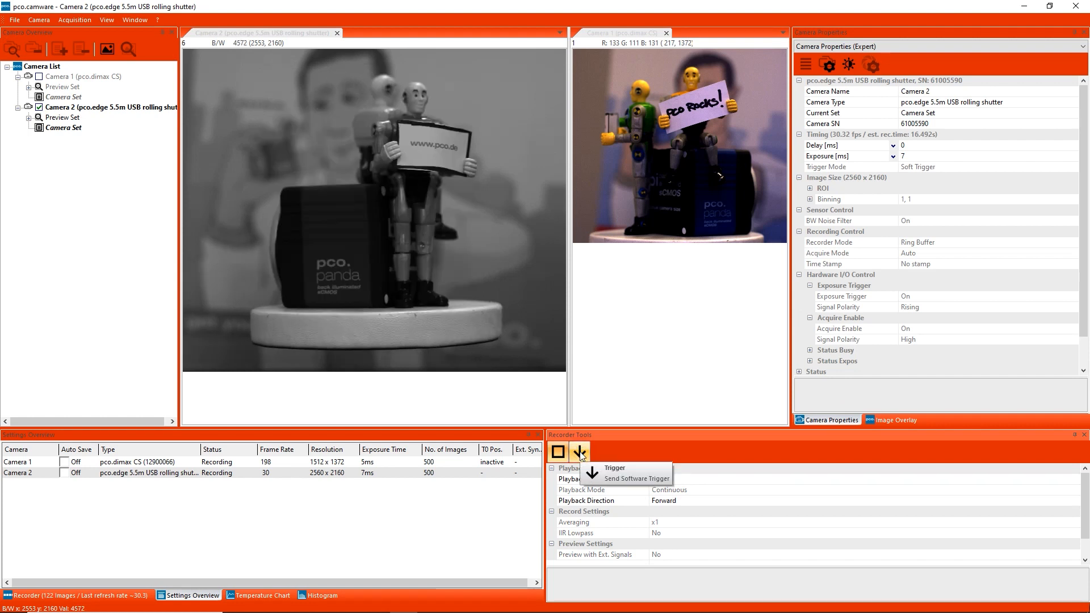
pyautogui.click(560, 454)
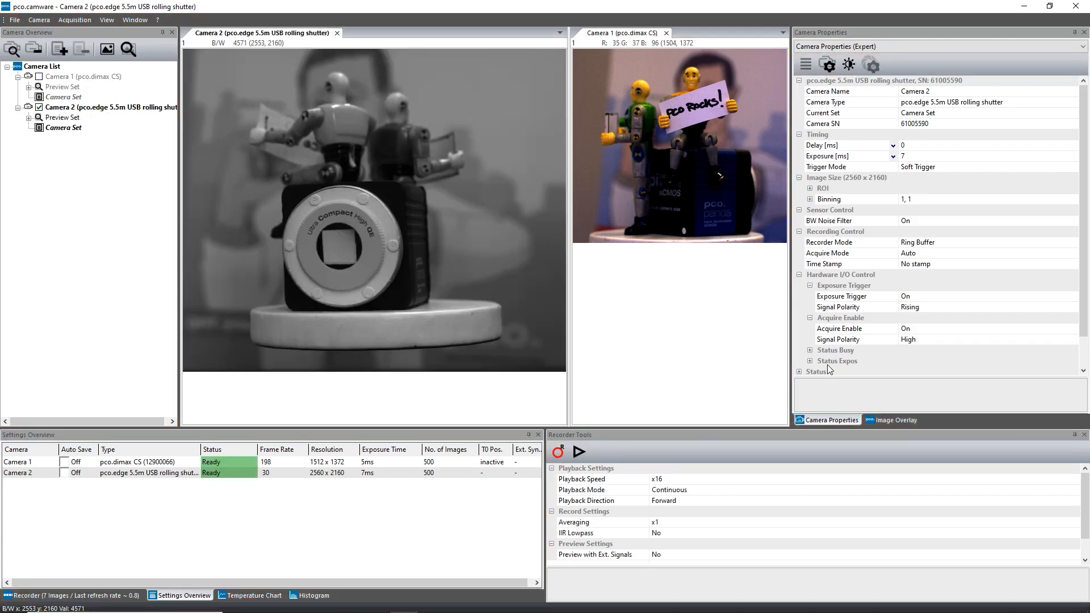
# Set Camera 2's trigger mode to Ext. Exp. Start and keep the Expert set of camera properties
pyautogui.click(1076, 169)
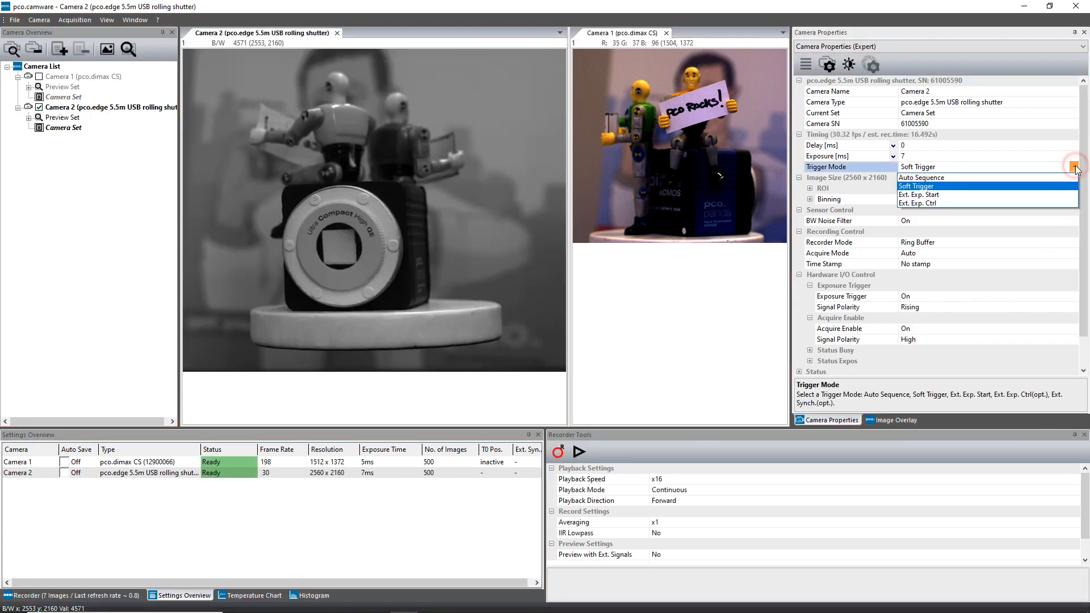
pyautogui.click(943, 195)
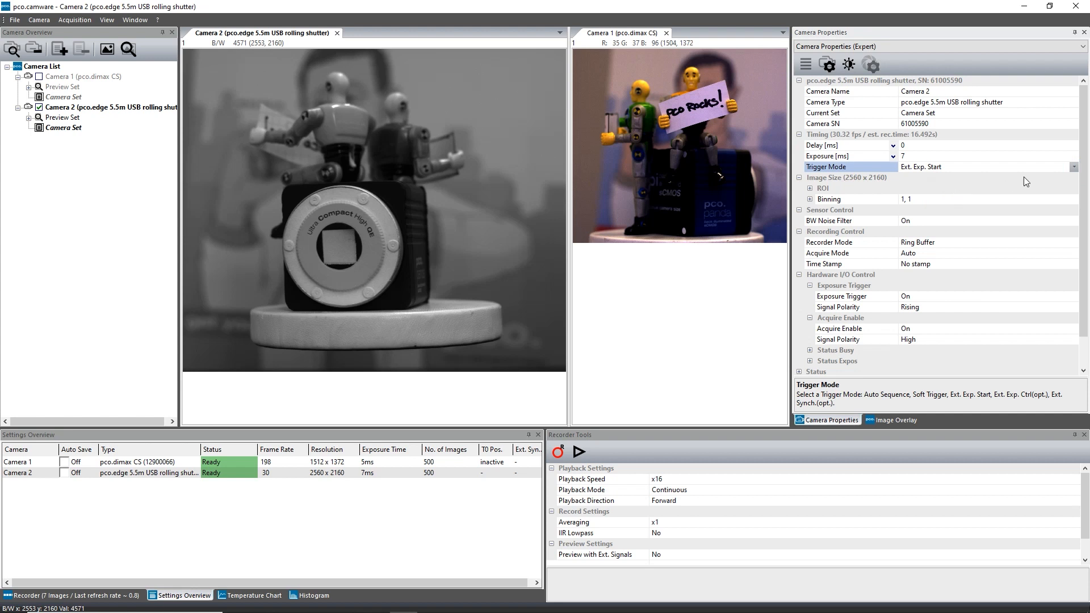
pyautogui.click(891, 45)
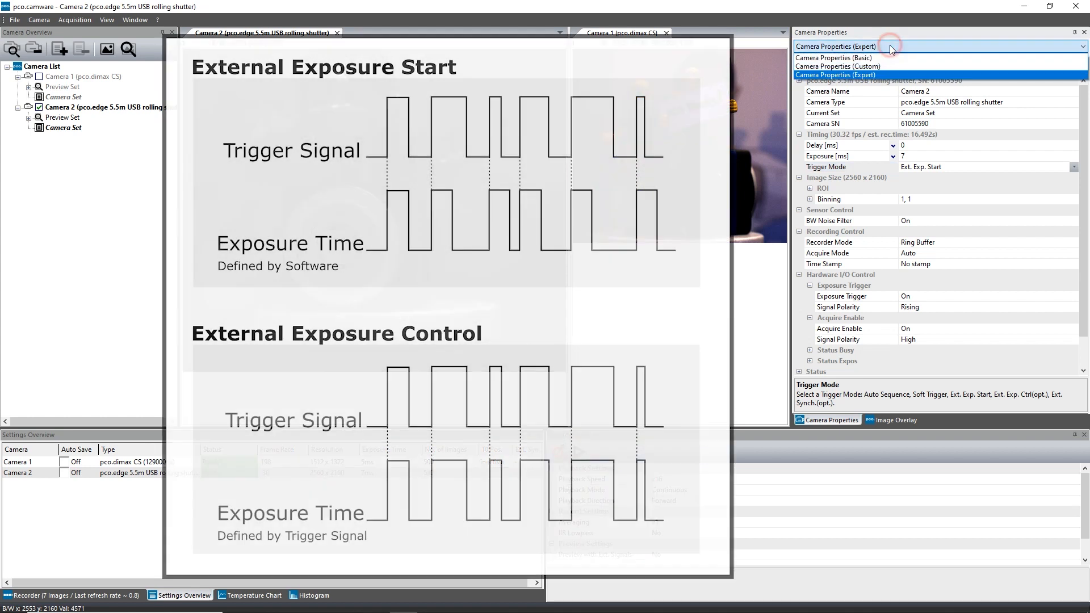
pyautogui.click(866, 75)
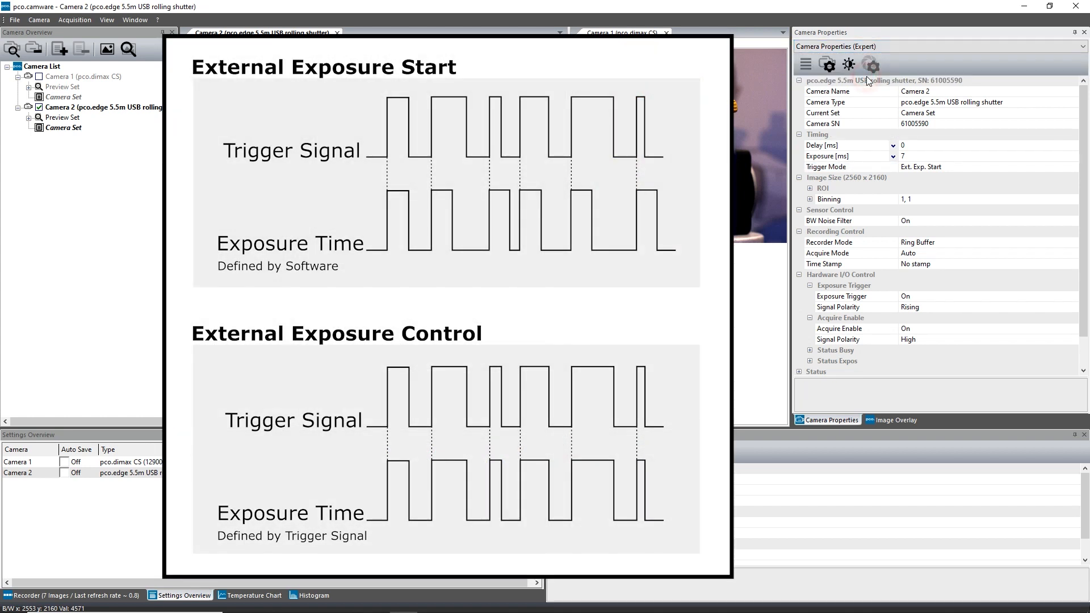
# Check the exposure trigger's enable and signal polarity settings, and set Camera 2's trigger mode to Ext. Exp. Ctrl
pyautogui.click(874, 300)
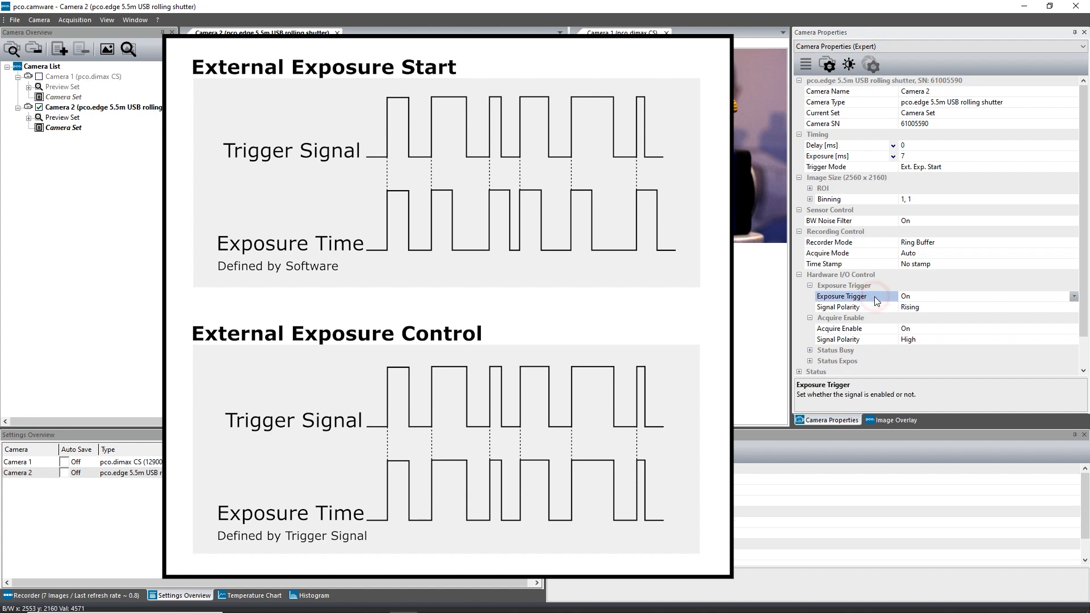
pyautogui.click(1019, 307)
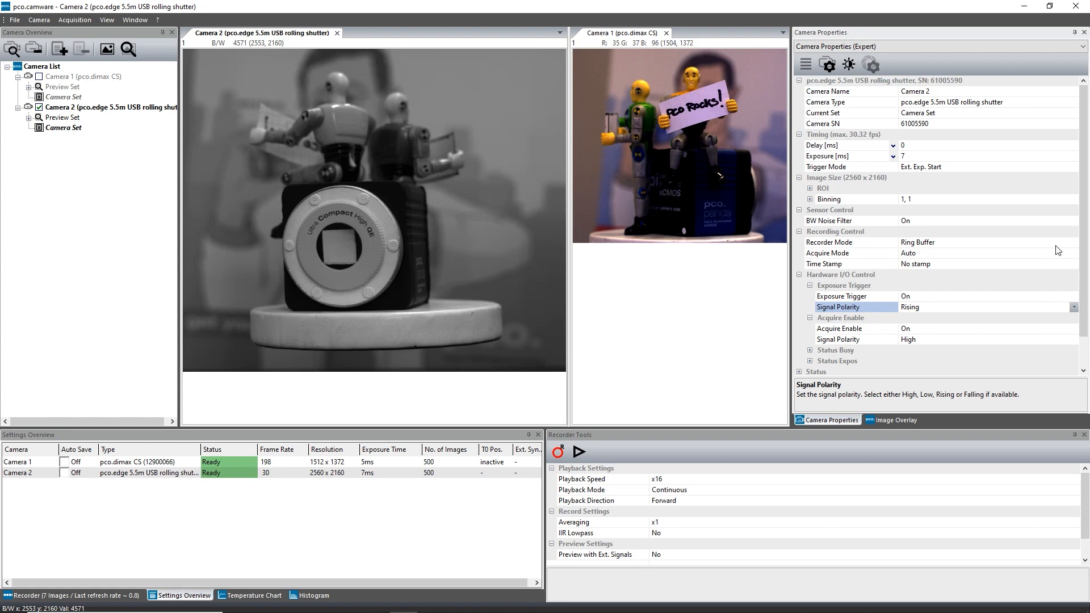
pyautogui.click(1074, 168)
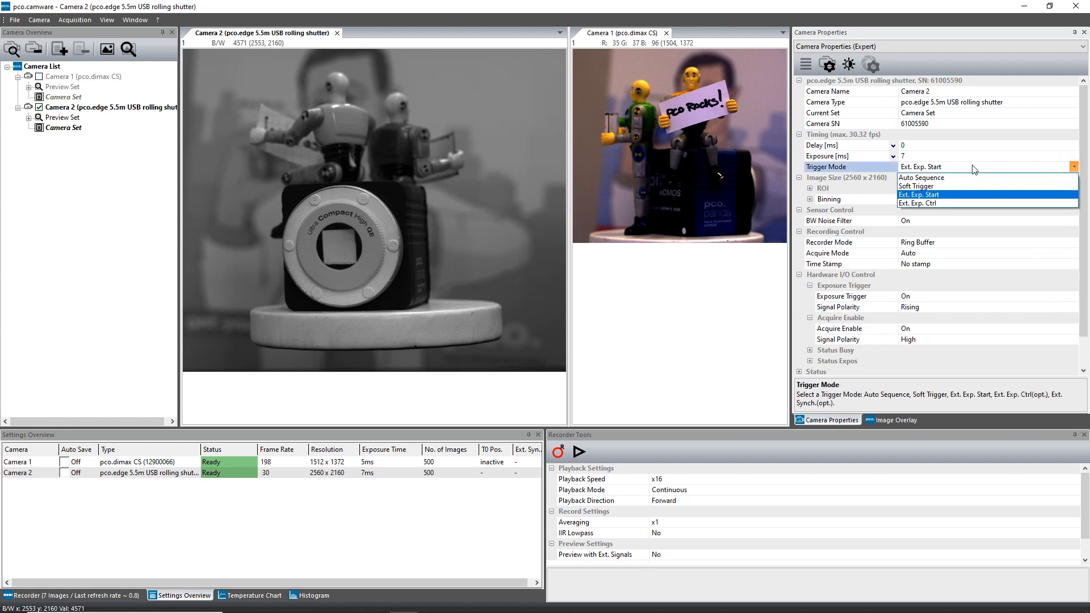
pyautogui.click(922, 203)
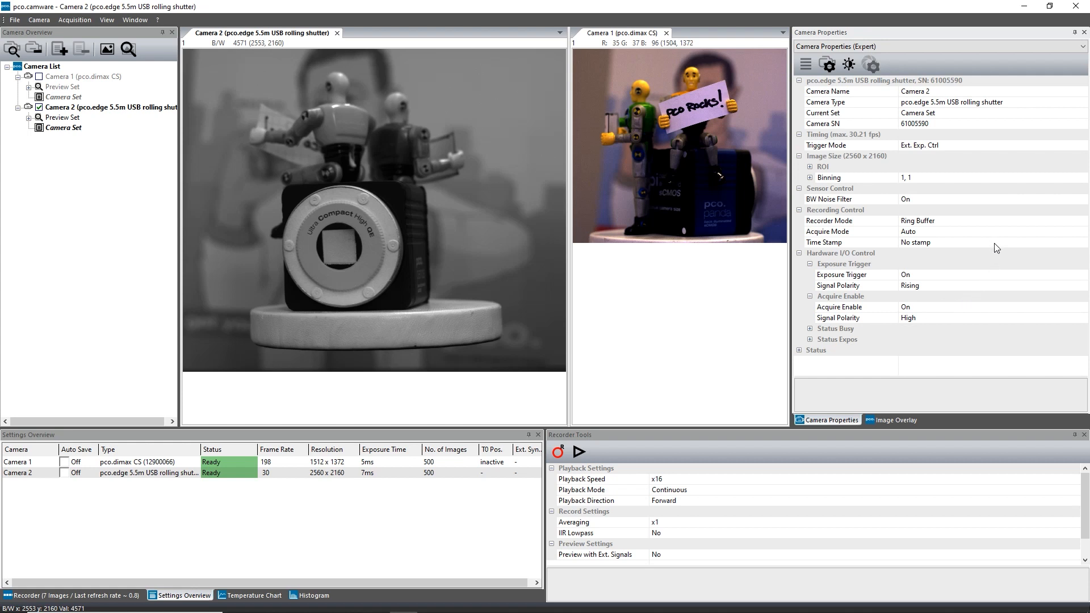
# Switch Camera 2's acquire mode to External and back to Auto
pyautogui.click(1083, 232)
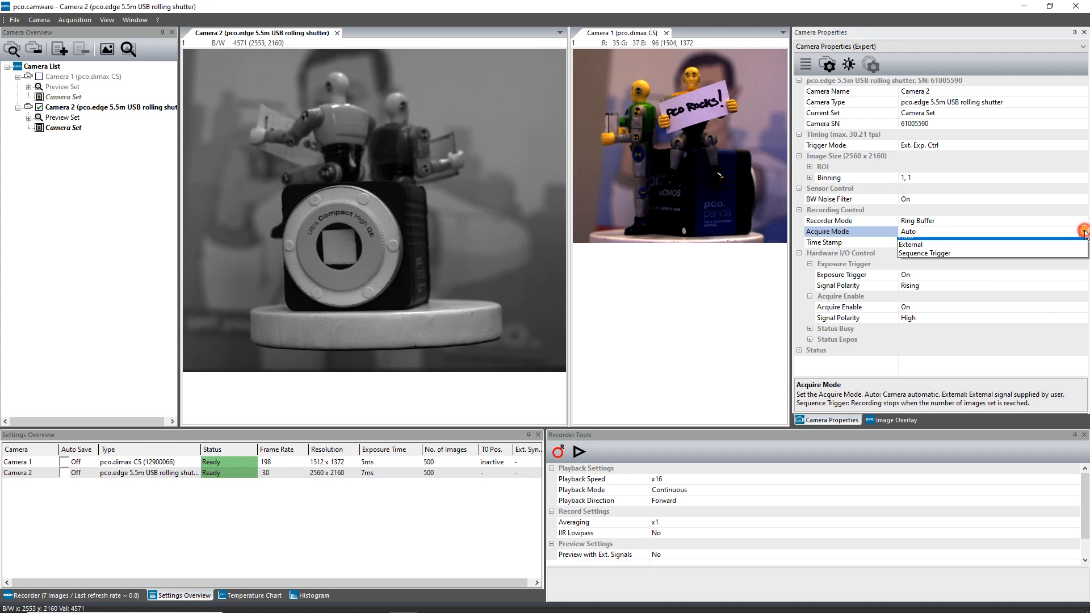
pyautogui.click(940, 251)
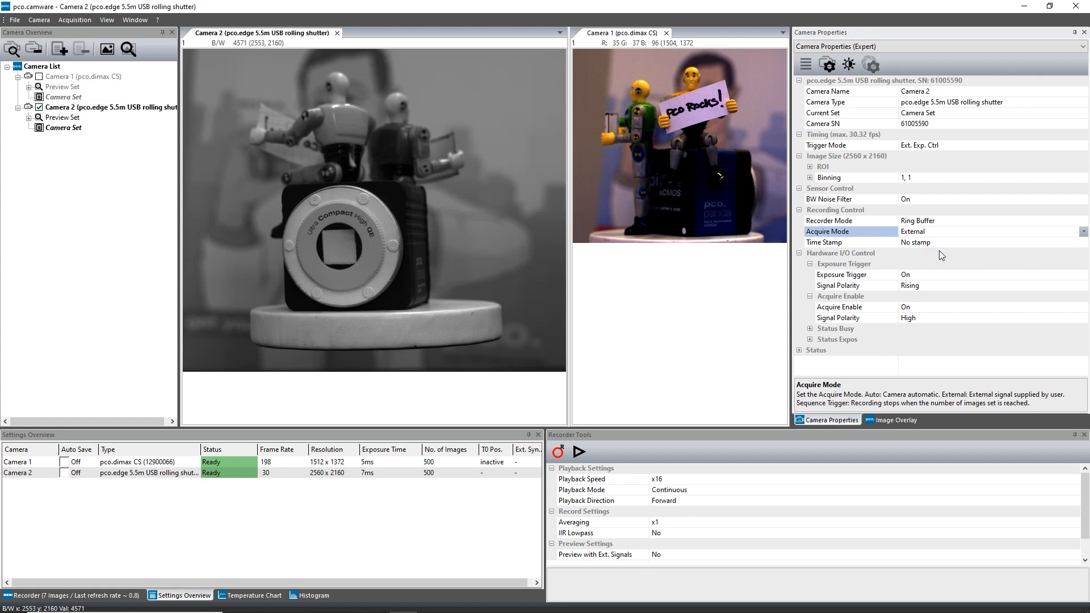
pyautogui.click(1084, 232)
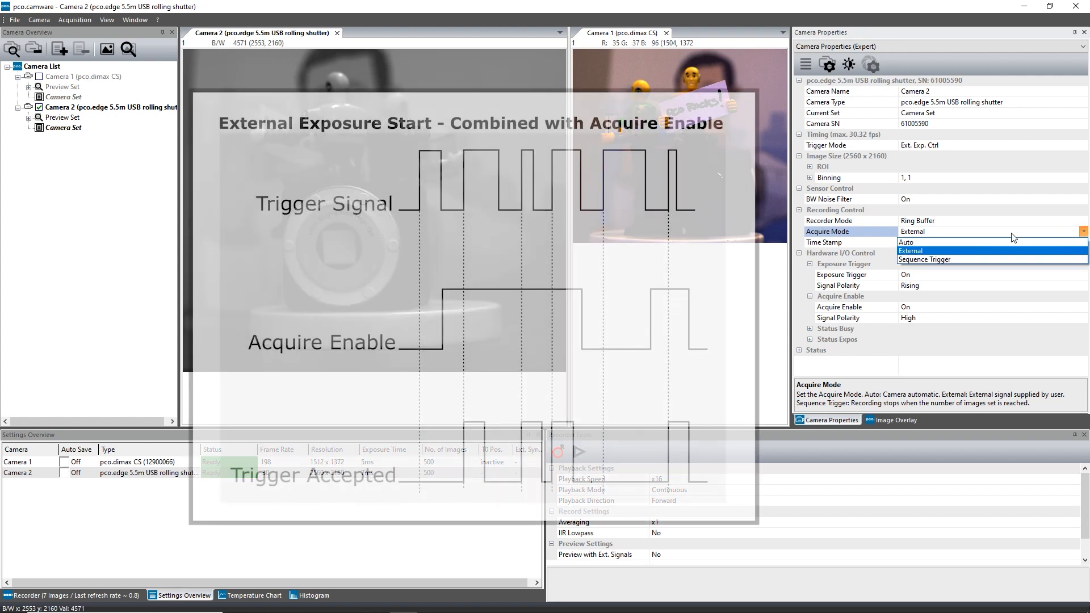
pyautogui.click(910, 243)
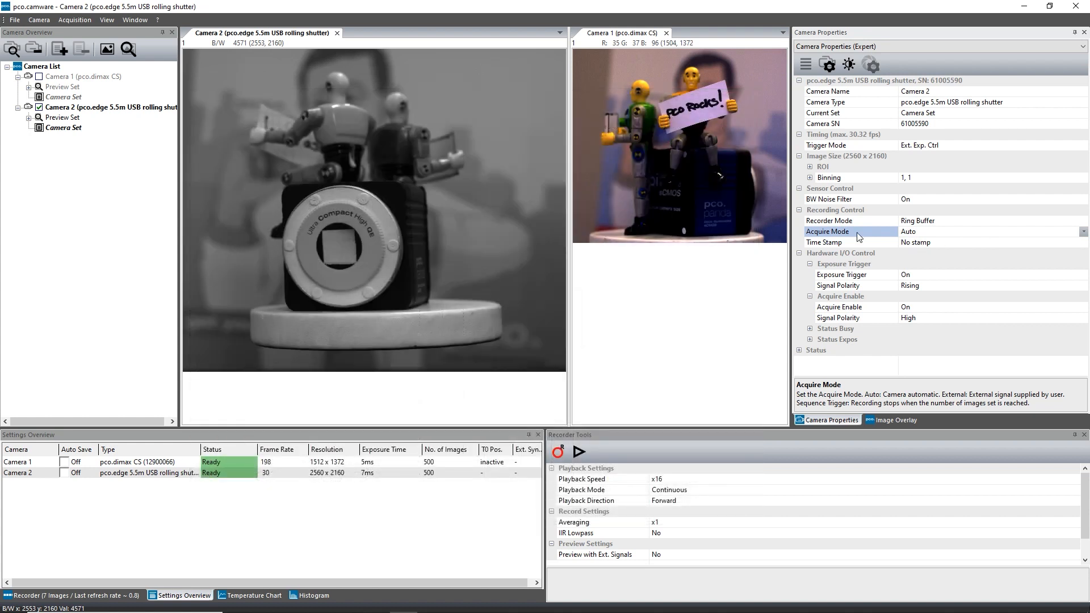
# With Camera 1's image window active, set Preview with Ext. Signals to Yes in the recorder settings
pyautogui.click(707, 310)
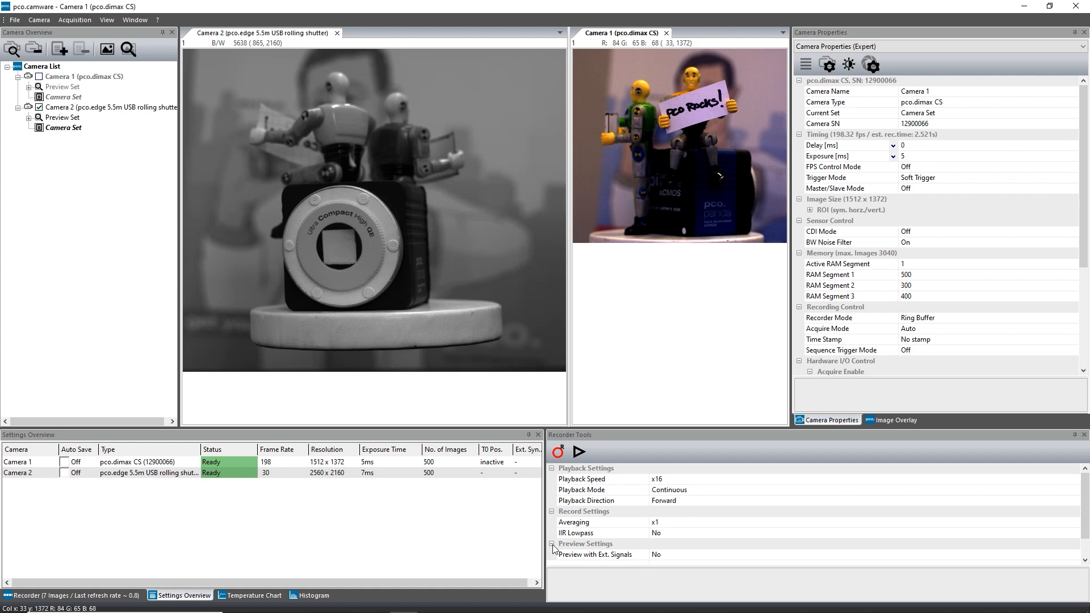
pyautogui.click(1060, 557)
pyautogui.click(1076, 555)
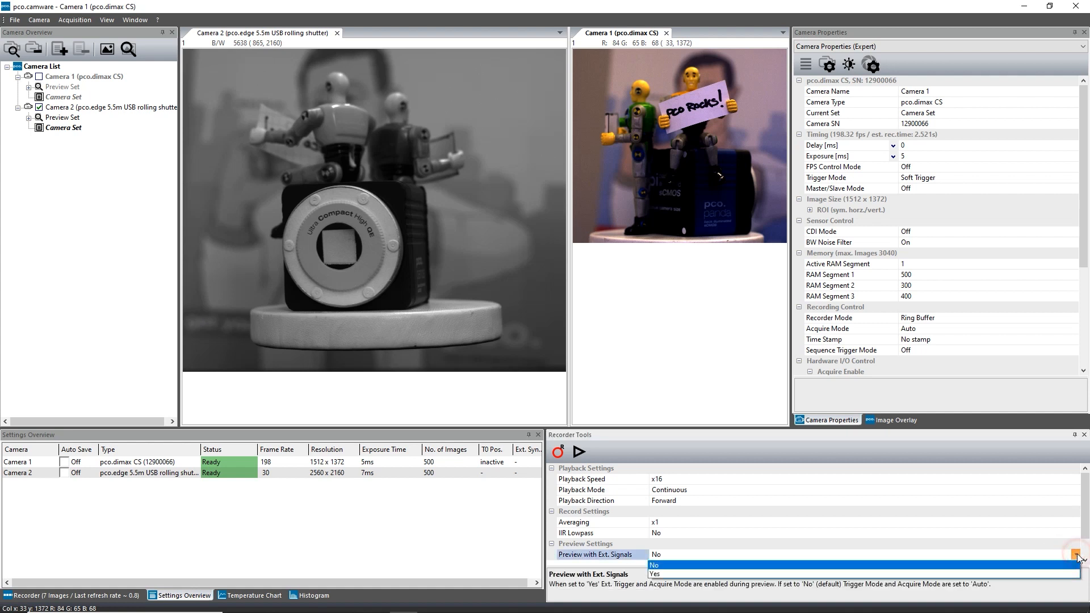
pyautogui.click(669, 578)
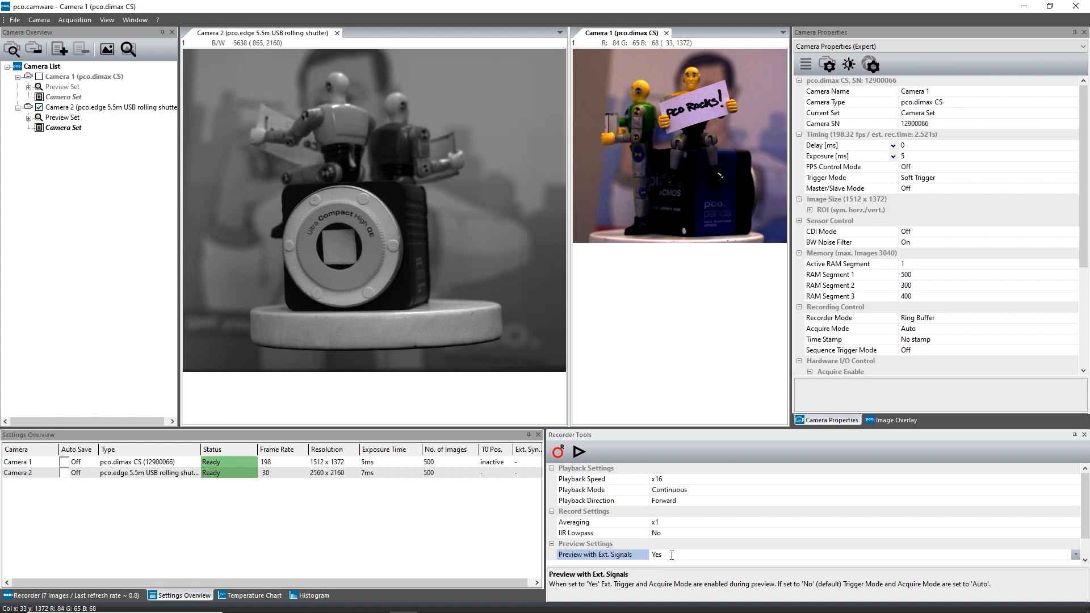
pyautogui.click(703, 406)
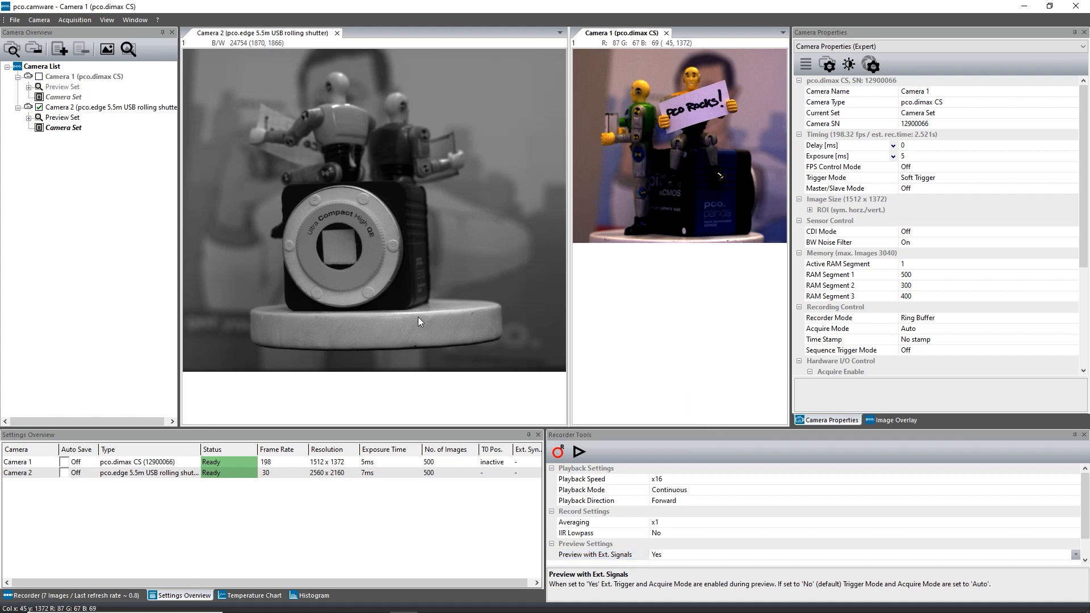
# Enable Camera 1 and disable Camera 2 in the camera list
pyautogui.click(39, 109)
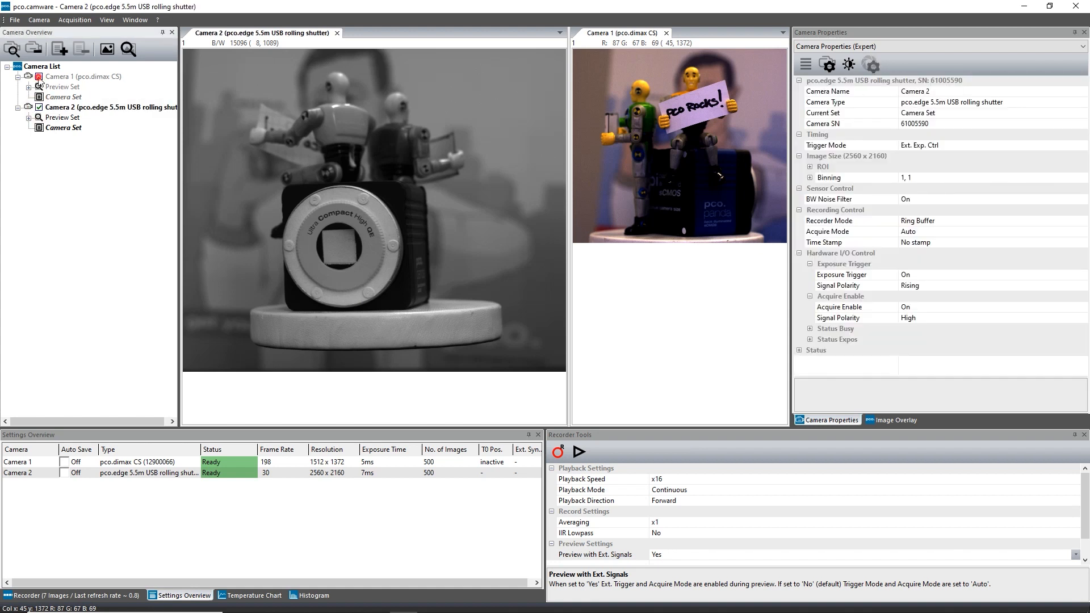
pyautogui.click(38, 77)
pyautogui.click(39, 107)
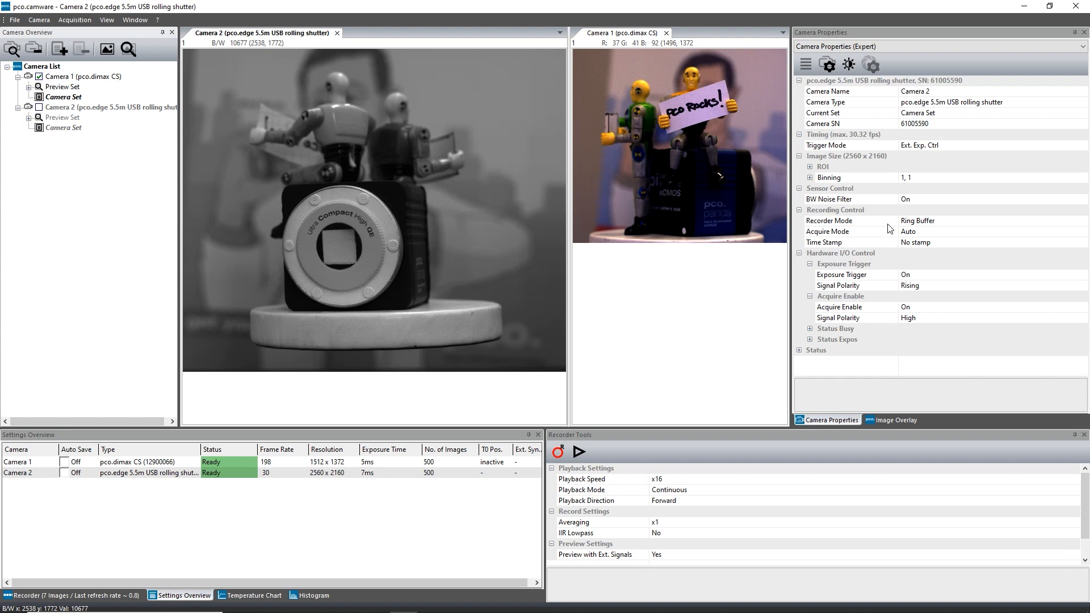
# Display Camera 1's properties and set its trigger mode to Auto Sequence
pyautogui.click(721, 256)
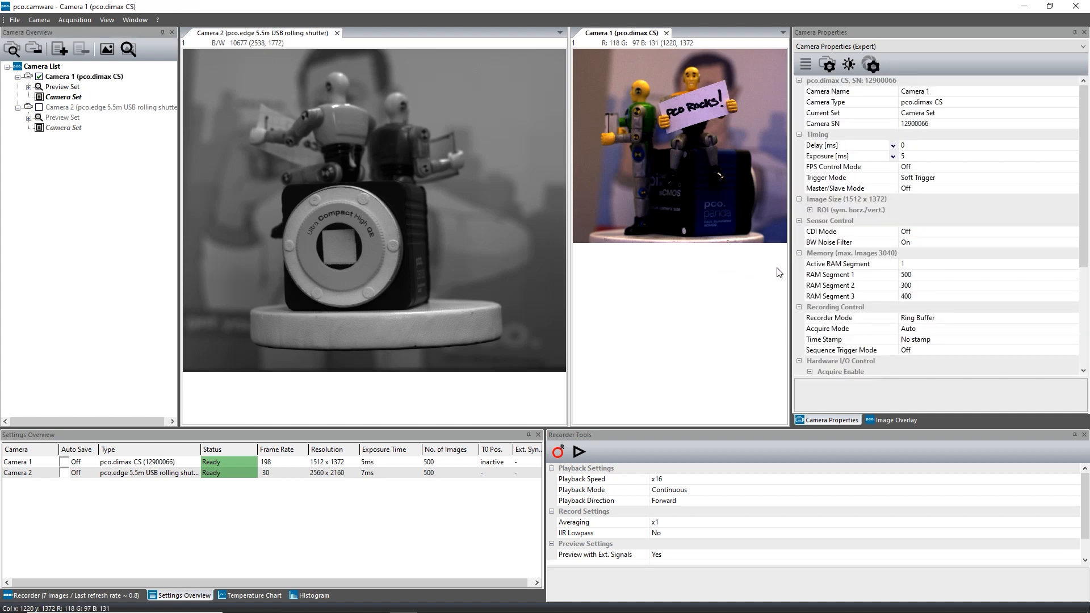
pyautogui.click(1073, 181)
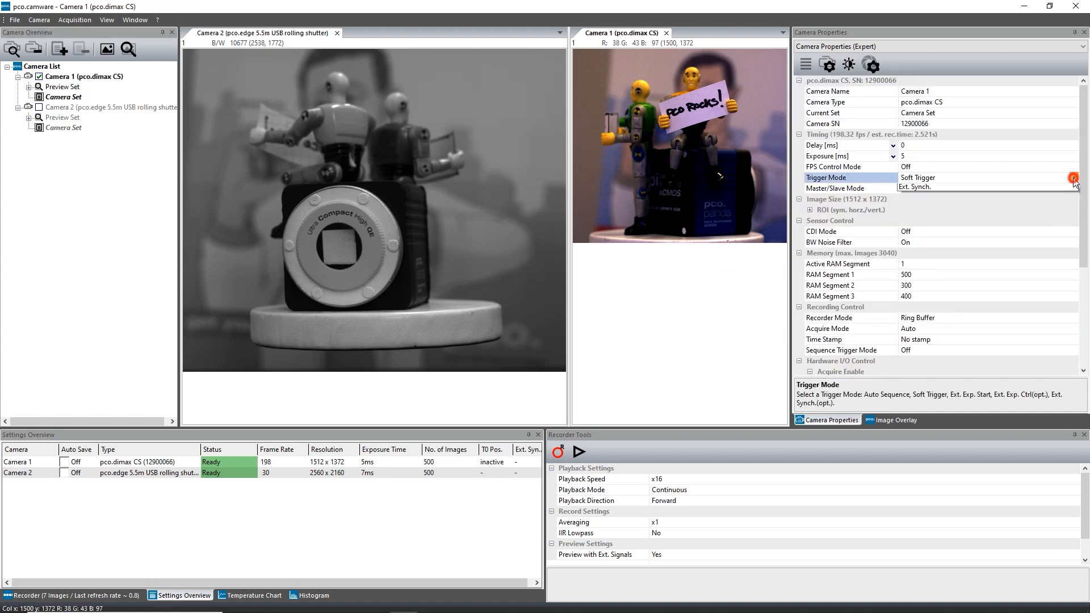
pyautogui.click(1074, 178)
pyautogui.click(1072, 188)
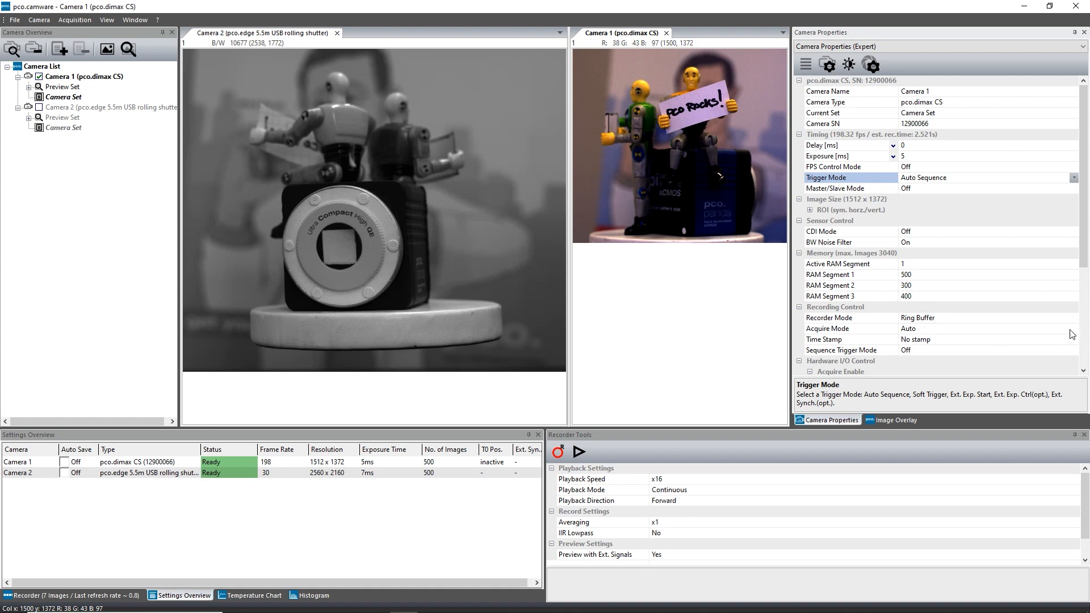
# Set Camera 1's sequence trigger mode to Software Event with 100 delay images after T0, and start recording
pyautogui.moveTo(1084, 261); pyautogui.dragTo(1086, 291)
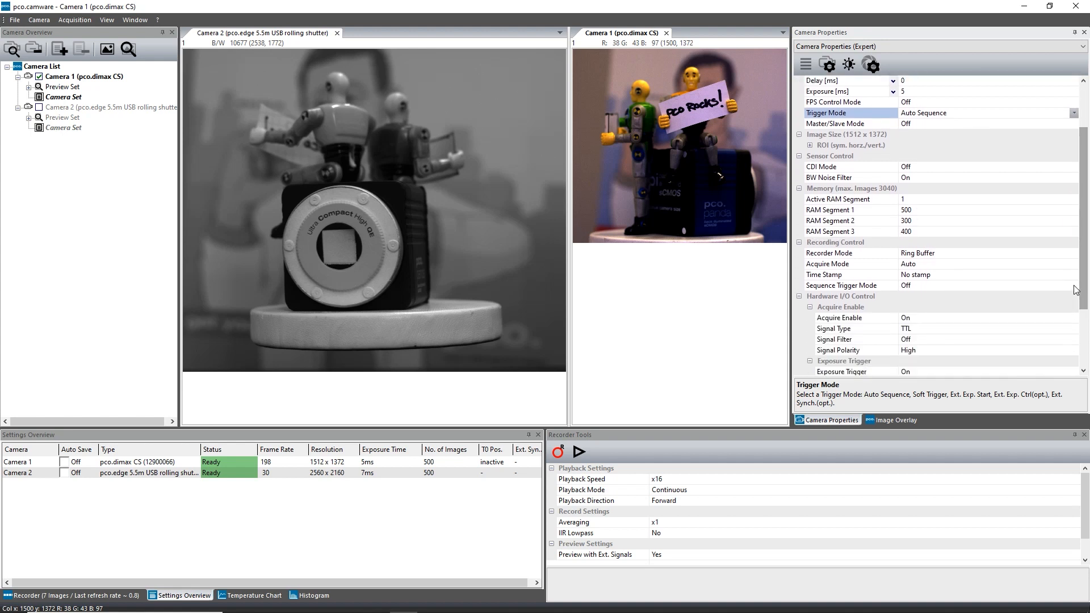
pyautogui.click(1075, 289)
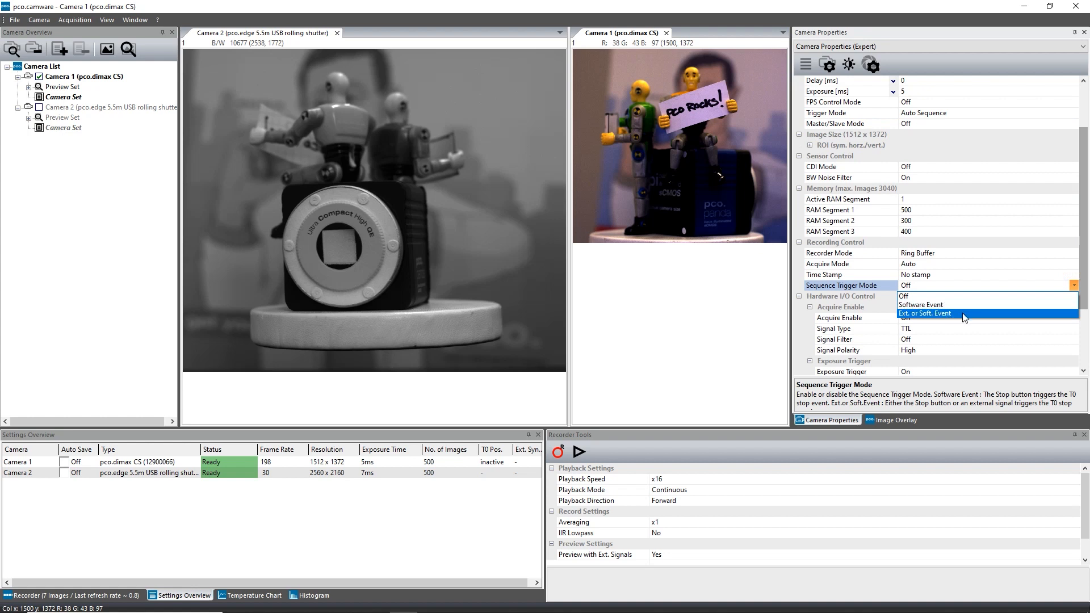
pyautogui.click(937, 305)
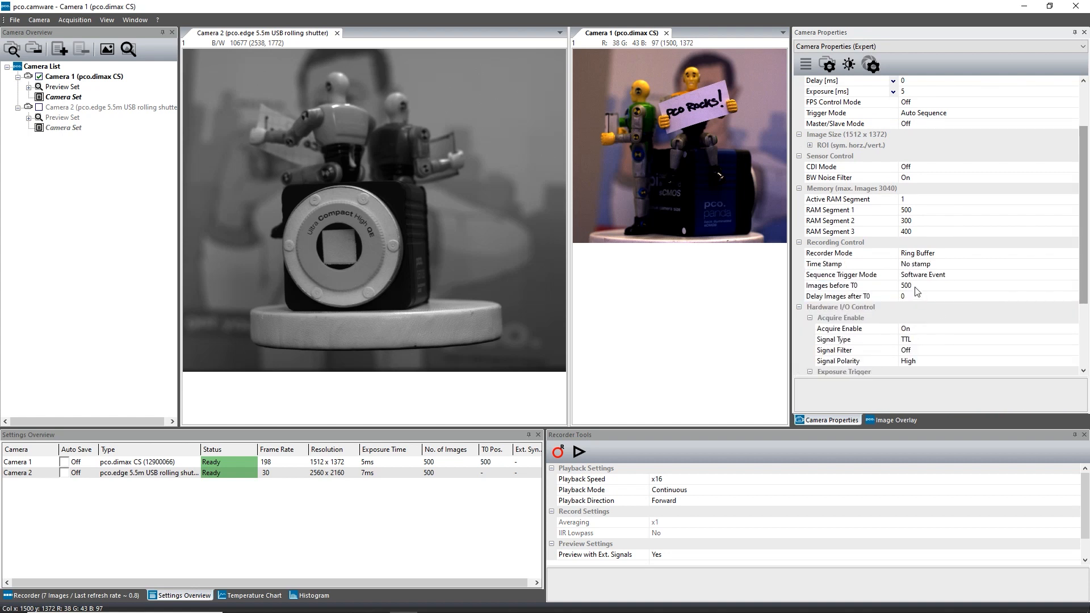
pyautogui.click(914, 297)
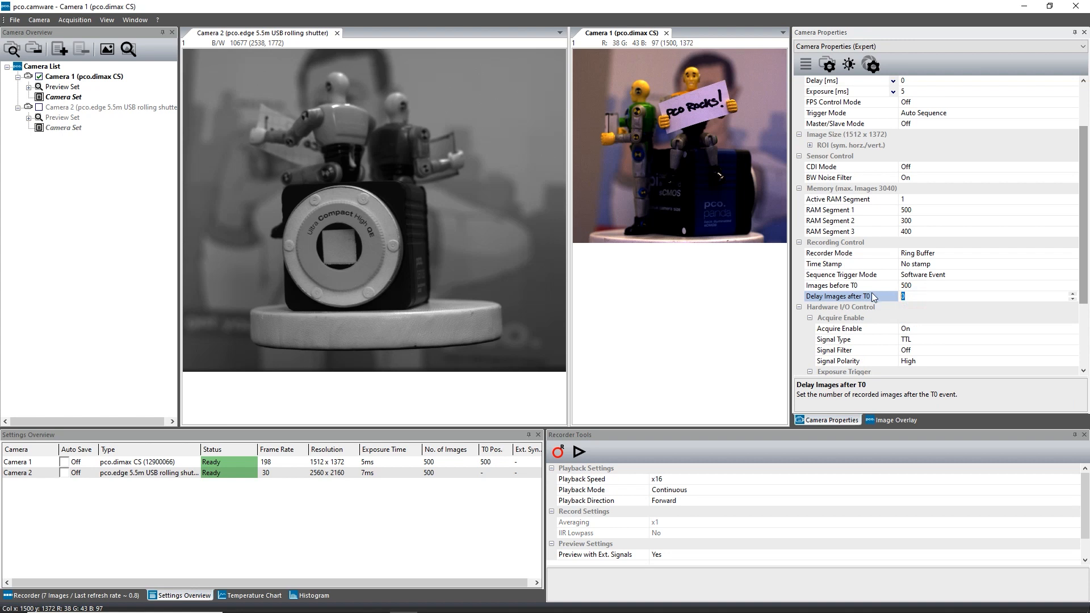
pyautogui.write('100')
pyautogui.click(559, 452)
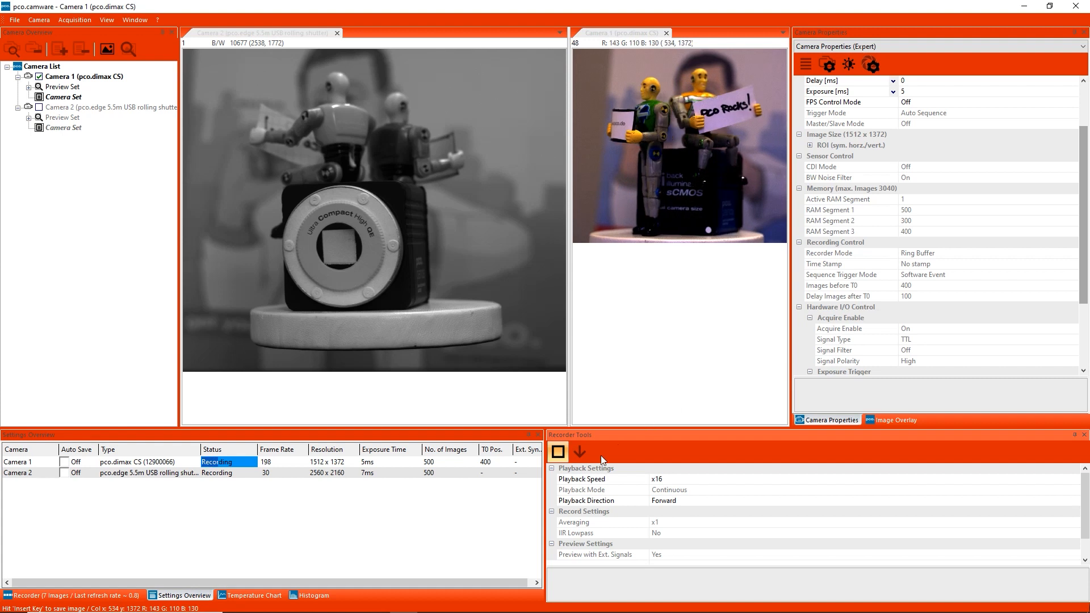
# Stop Camera 1's running recording and show its recorded images in the recorder view
pyautogui.click(560, 451)
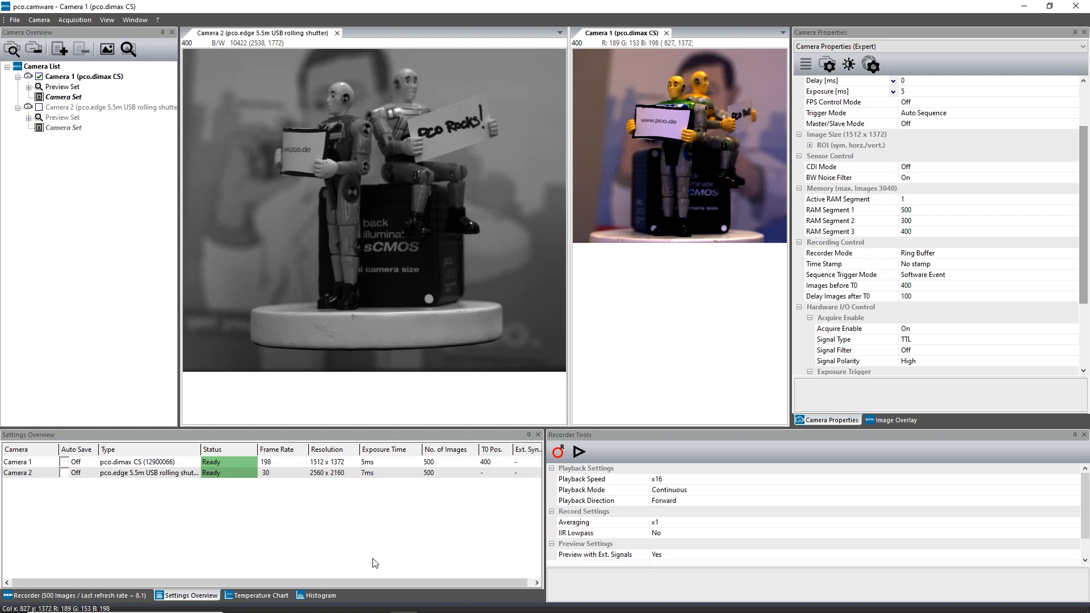
pyautogui.click(91, 600)
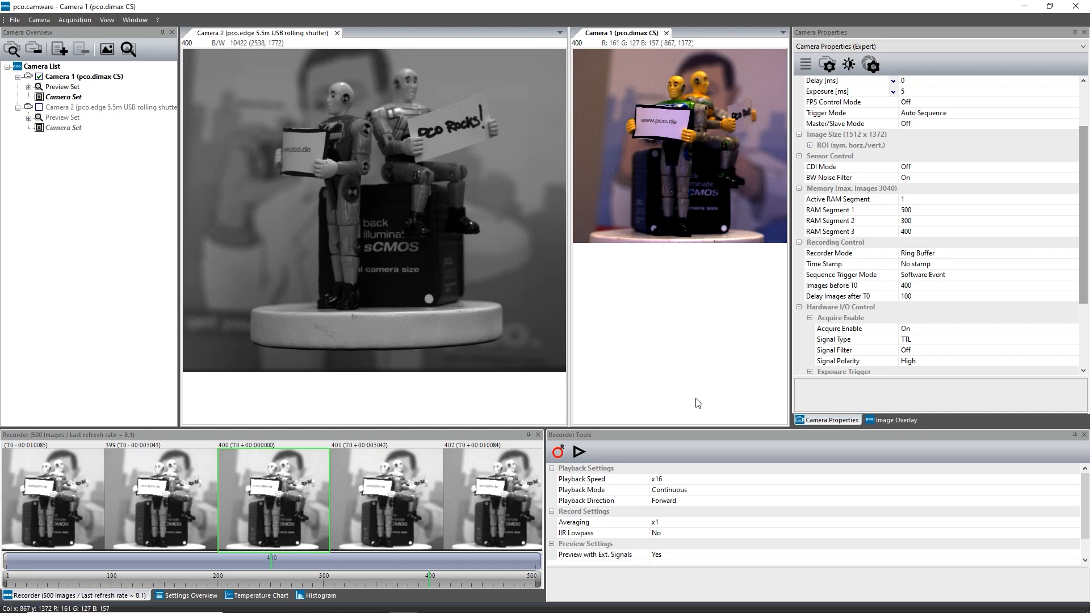
# Enable Camera 2 and disable Camera 1 in the camera list, and display Camera 2's properties
pyautogui.click(39, 107)
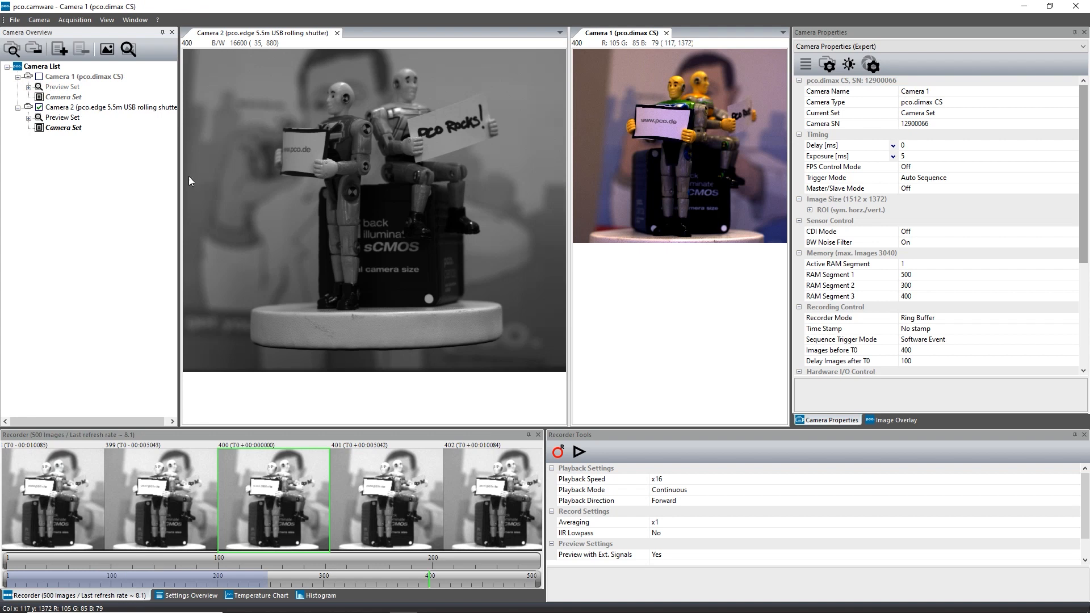
pyautogui.click(533, 312)
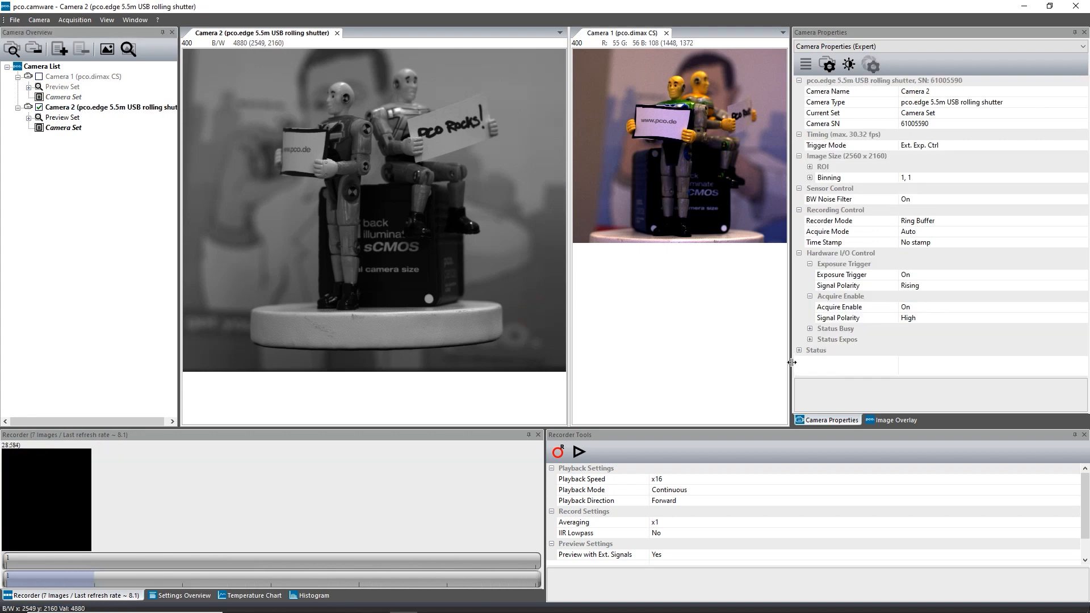
# Set the signal timing of Camera 2's Status Expos output to Show common time of 'All Lines'
pyautogui.click(810, 339)
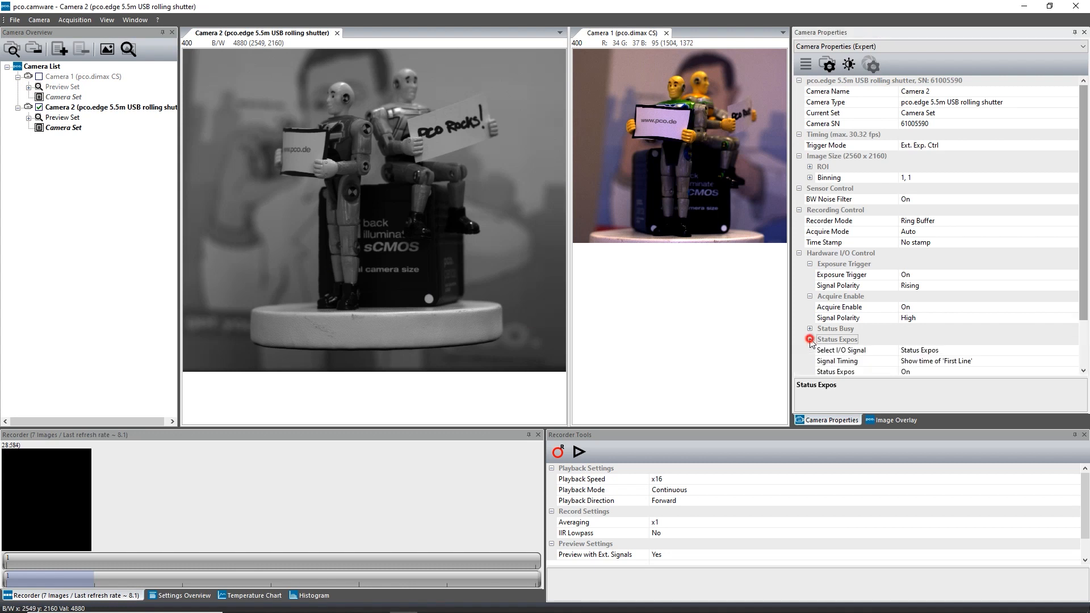
pyautogui.moveTo(1085, 296); pyautogui.dragTo(1086, 346)
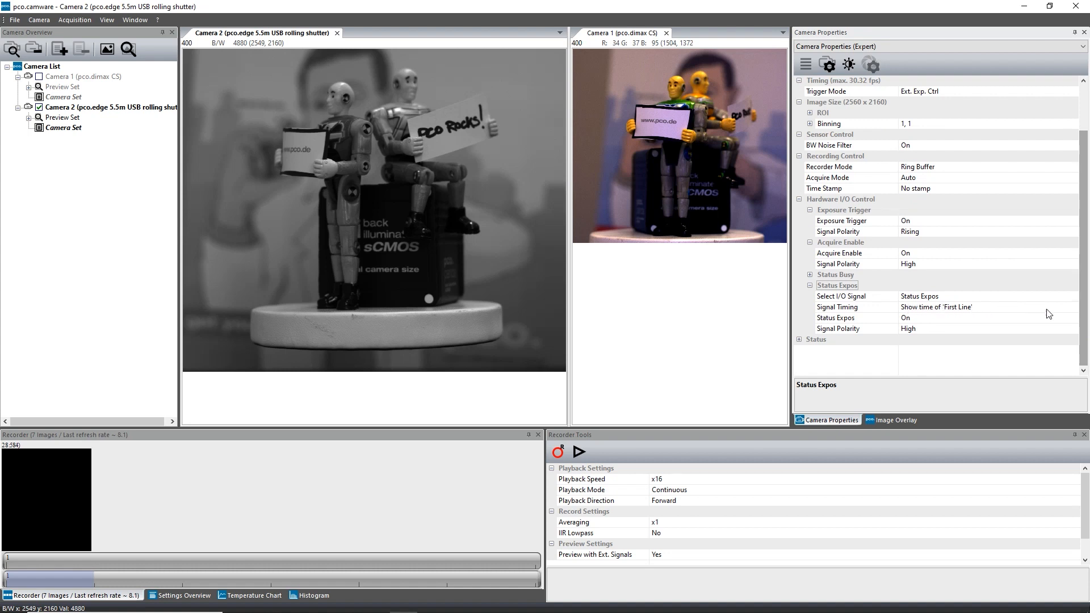
pyautogui.click(1077, 309)
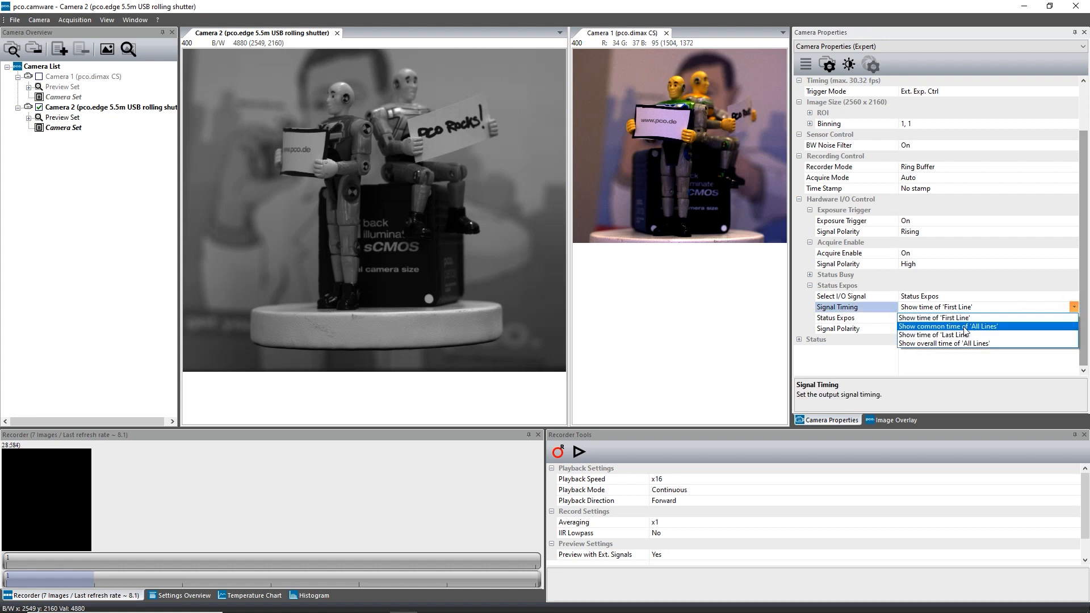
pyautogui.click(1005, 327)
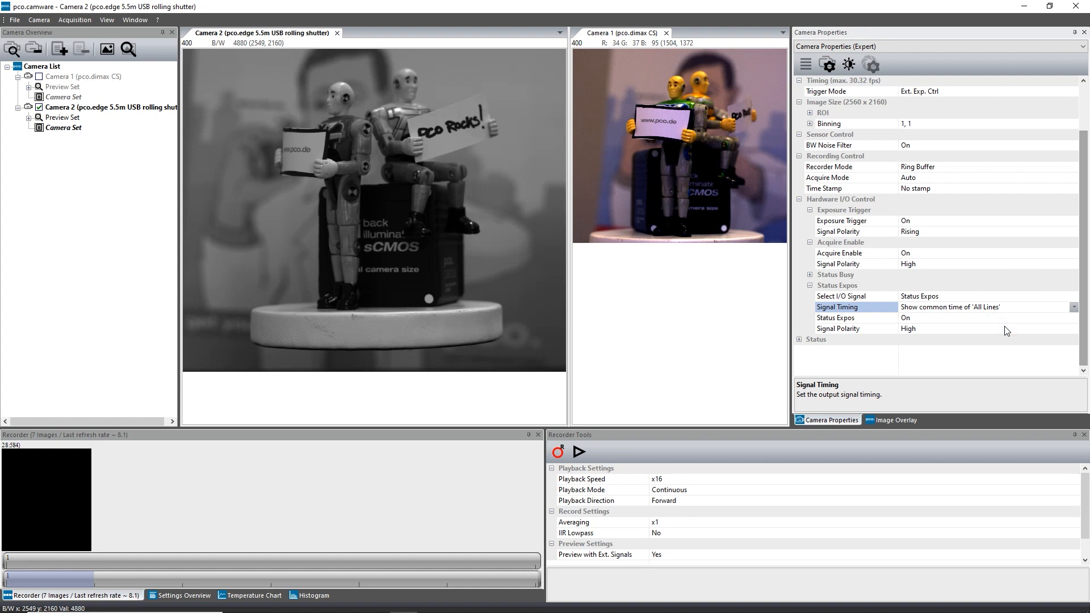
# Make Camera 1's image window active to display its camera properties
pyautogui.click(758, 402)
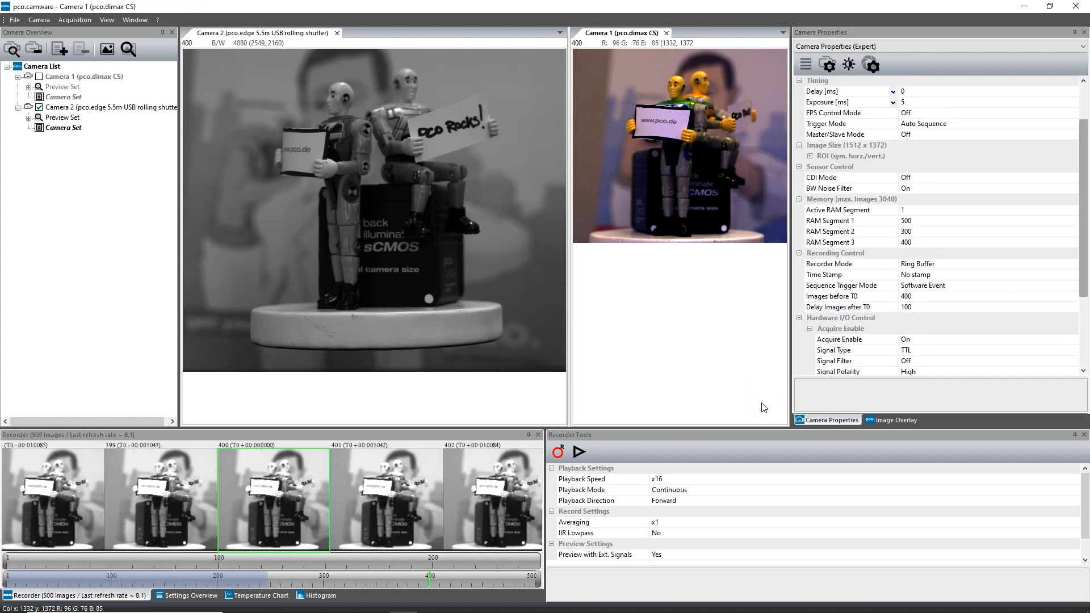